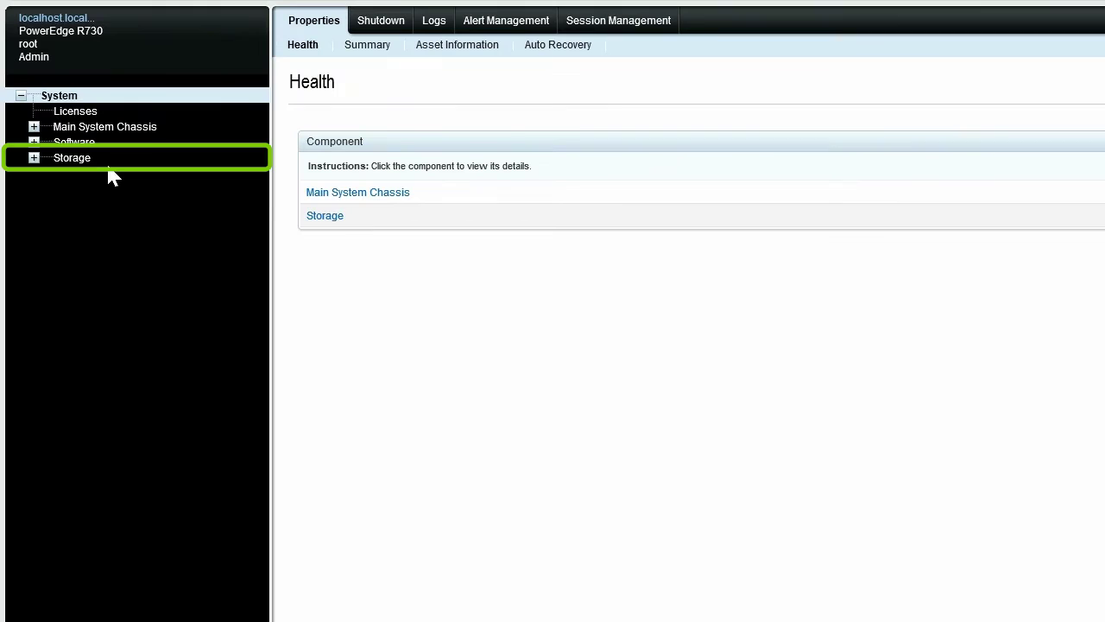
List the physical disks in the PERC H730P Mini's Connector 0 backplane enclosure.
click(83, 161)
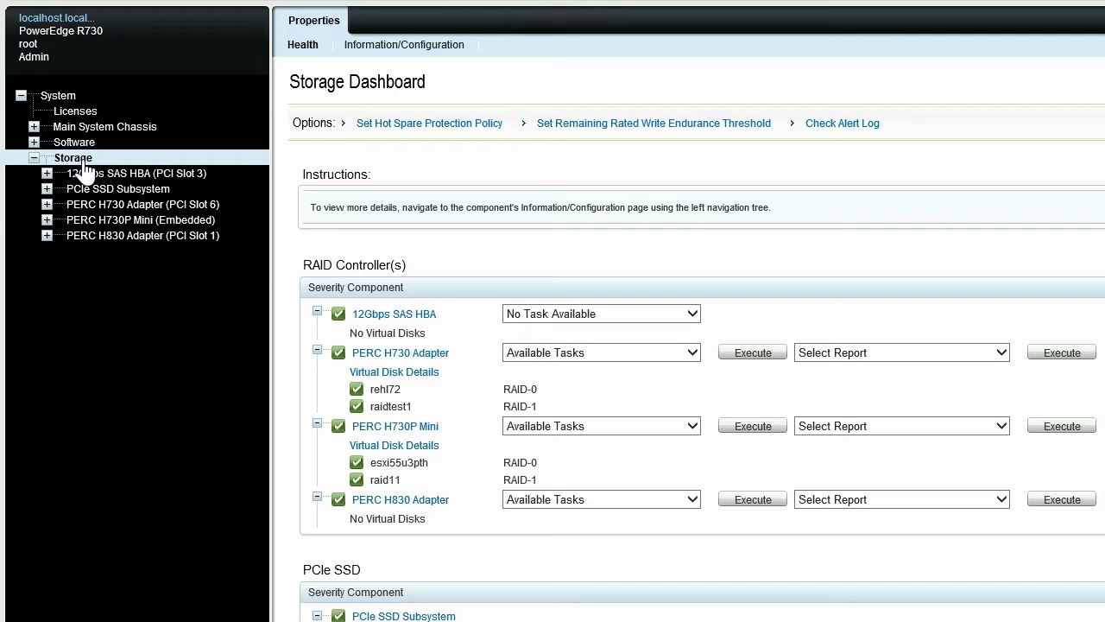
click(111, 220)
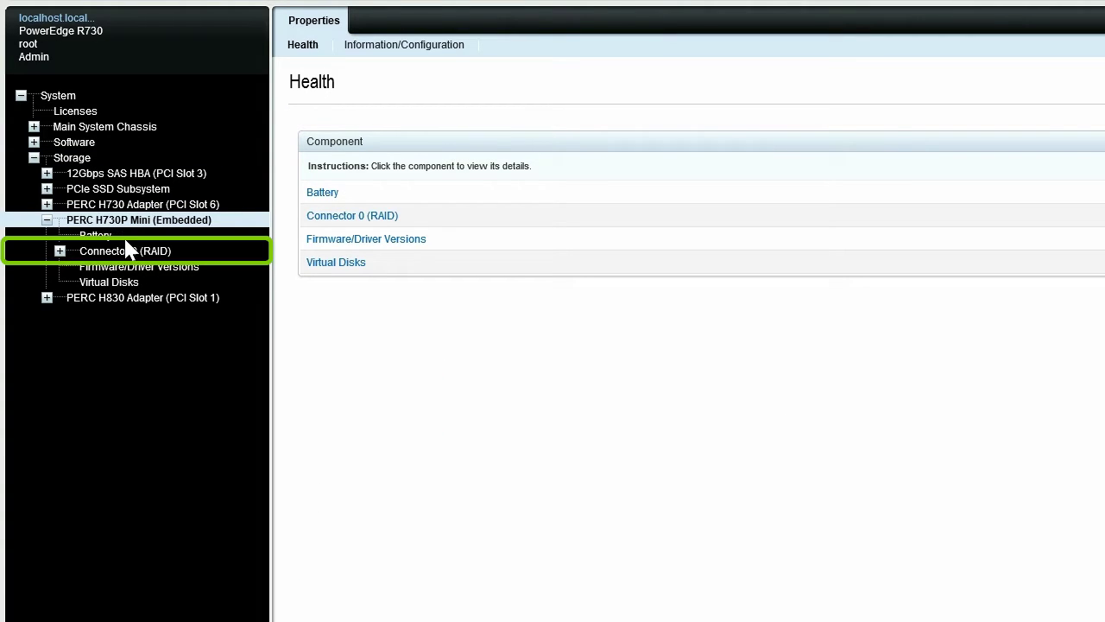
click(133, 254)
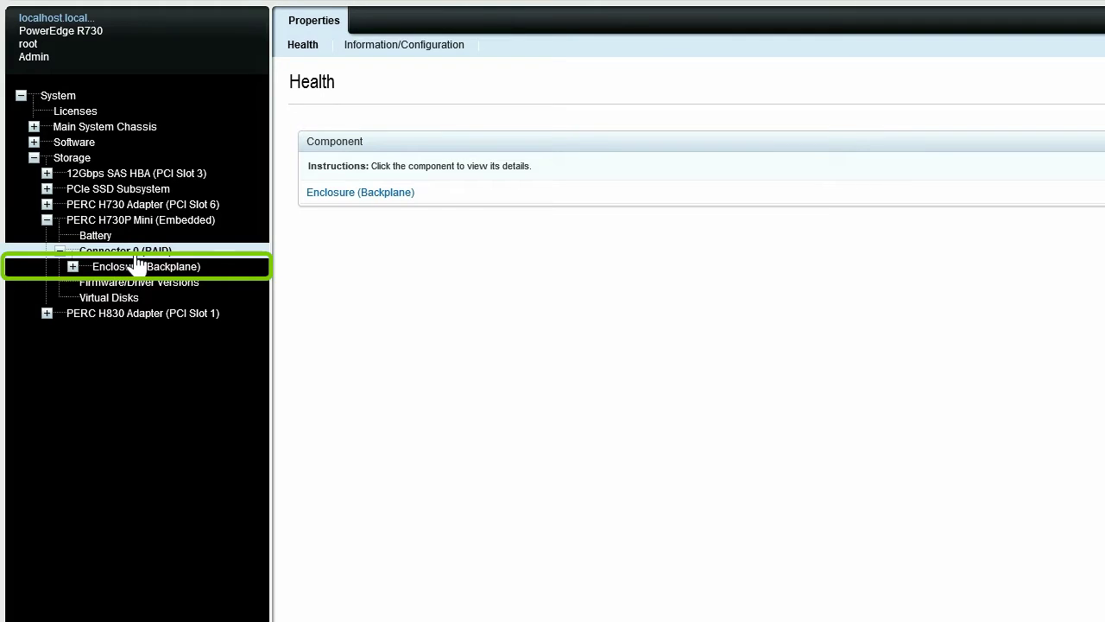
click(143, 269)
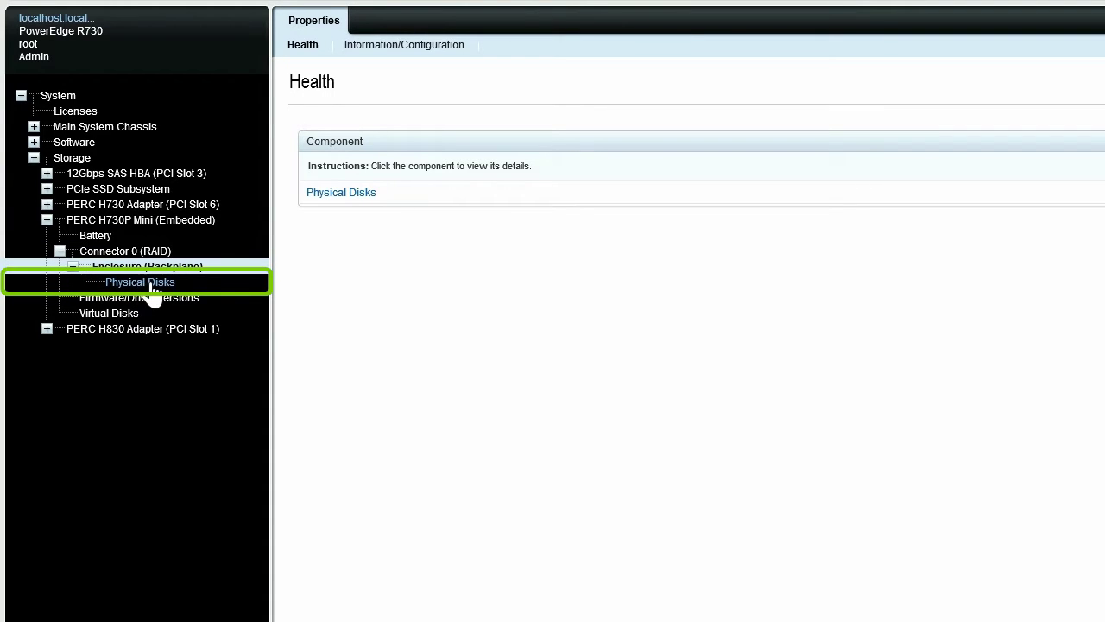
click(153, 285)
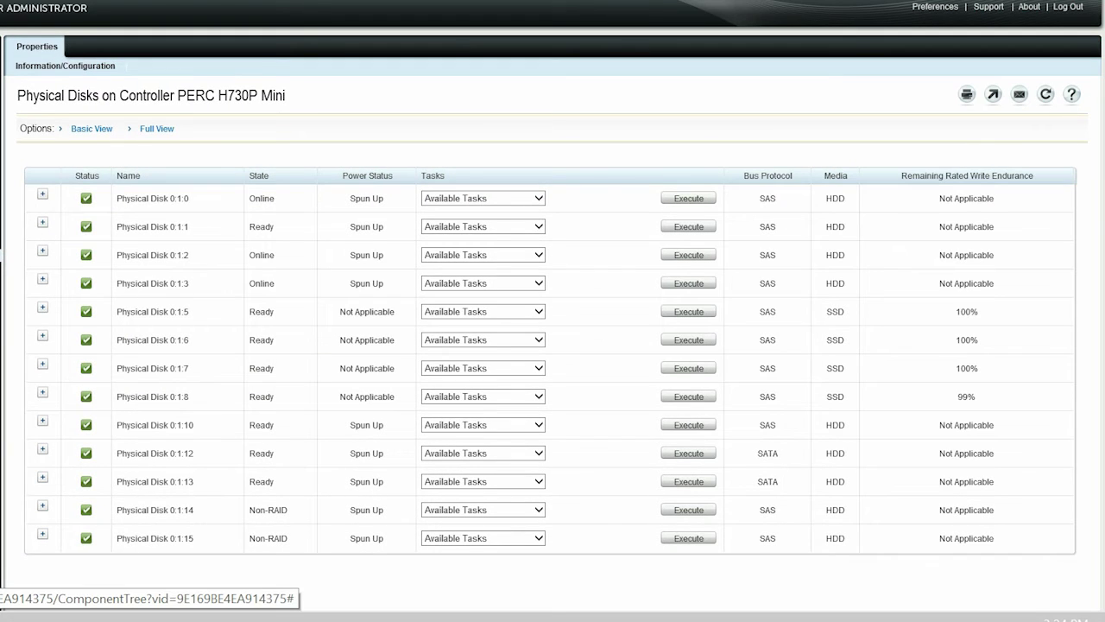
Review all columns of the disk table in Full View, then show the PERC H730P Mini Health page.
click(148, 137)
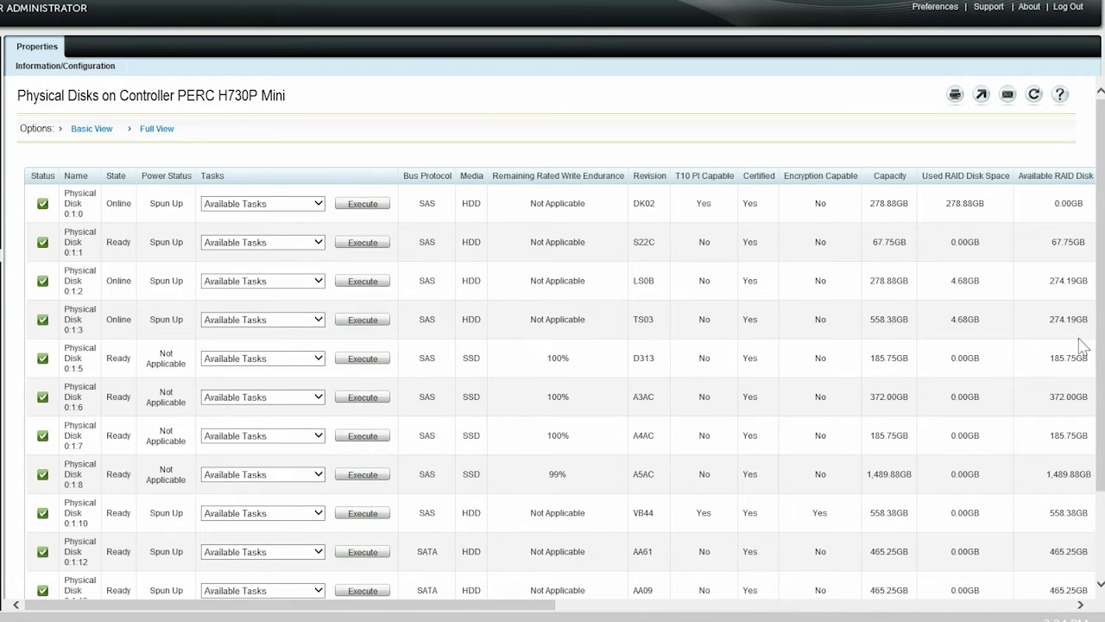
scroll(552, 345, down, 3)
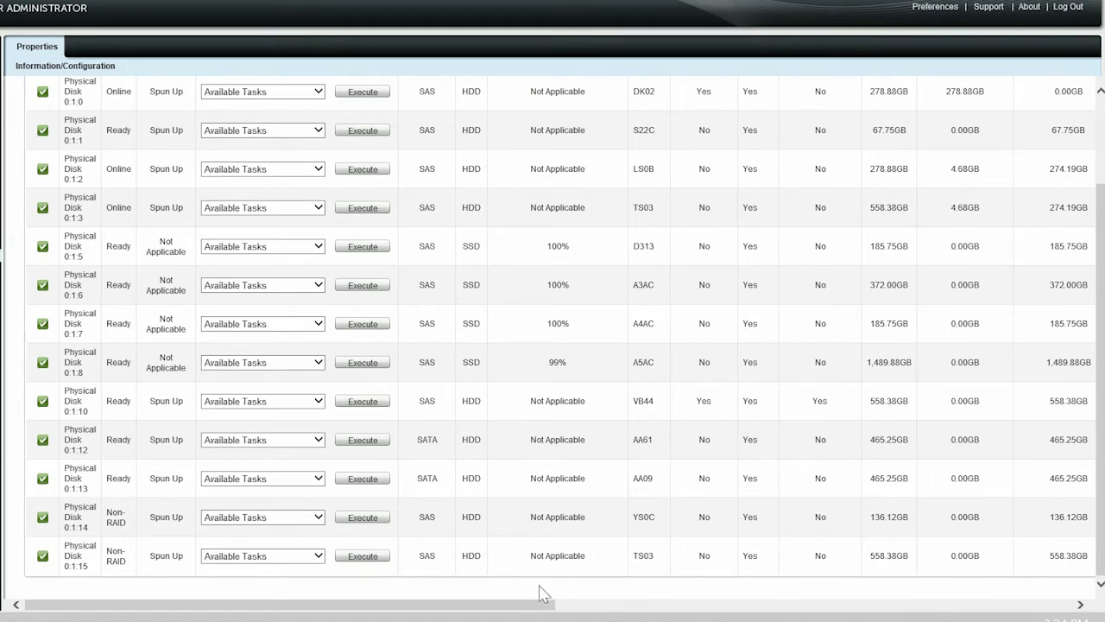
drag(516, 611, 1066, 615)
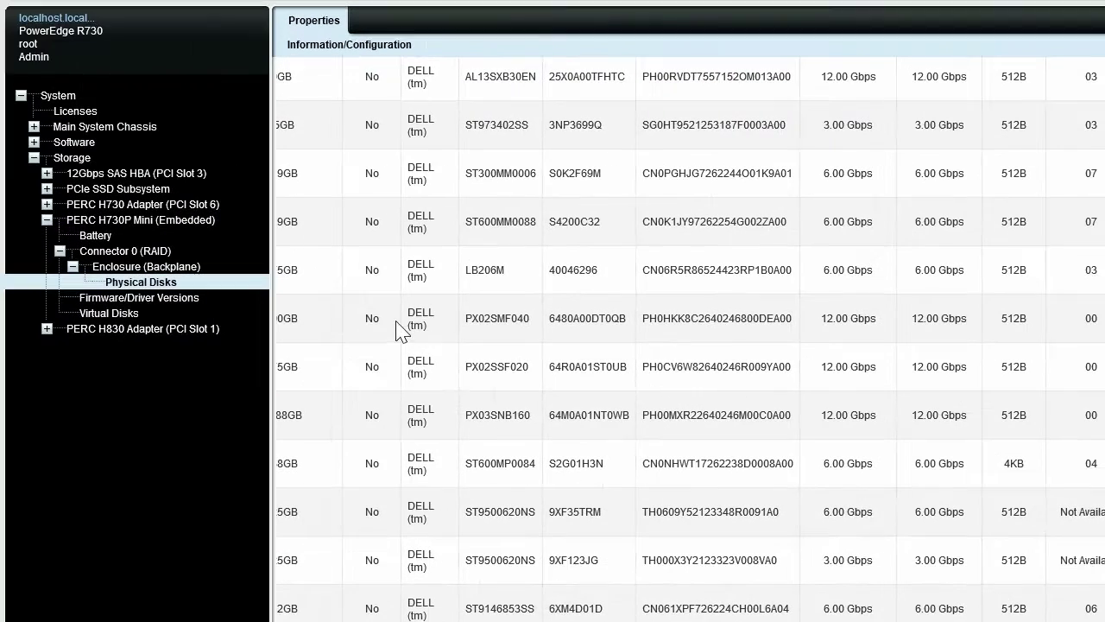
click(197, 226)
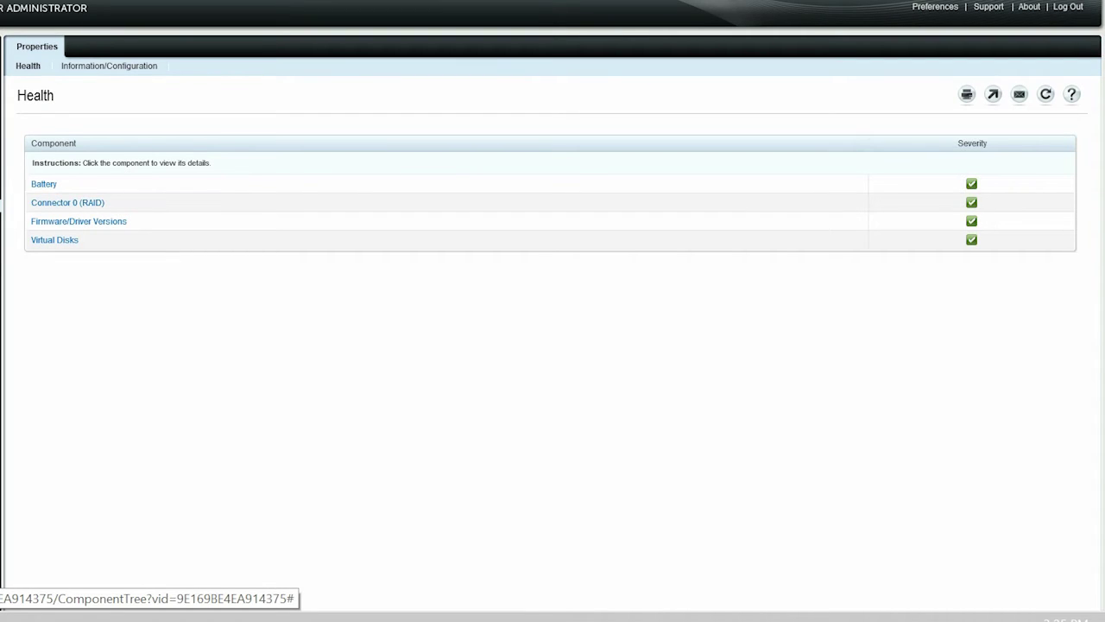
Run the Change Controller Properties task from the PERC H730P Mini's Information/Configuration page.
click(98, 74)
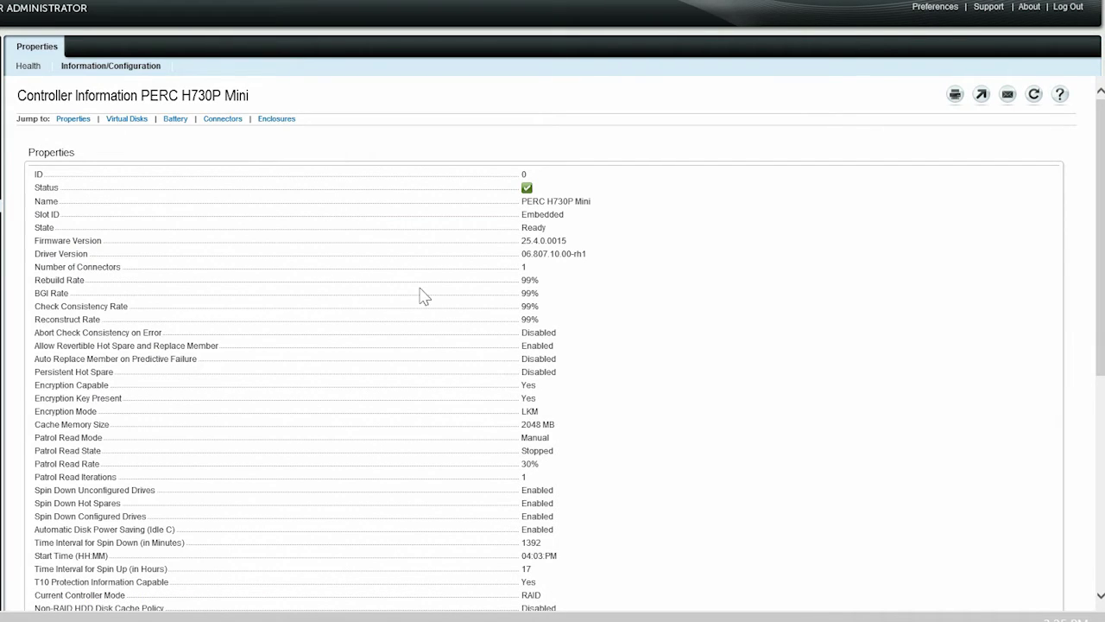
click(1100, 595)
click(1100, 596)
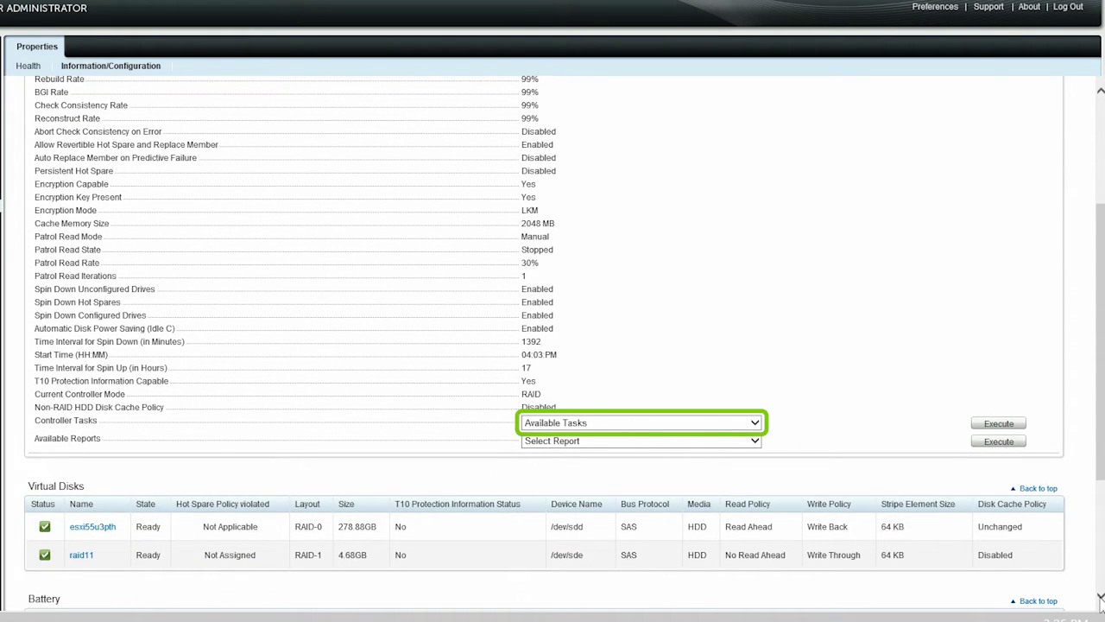
click(720, 423)
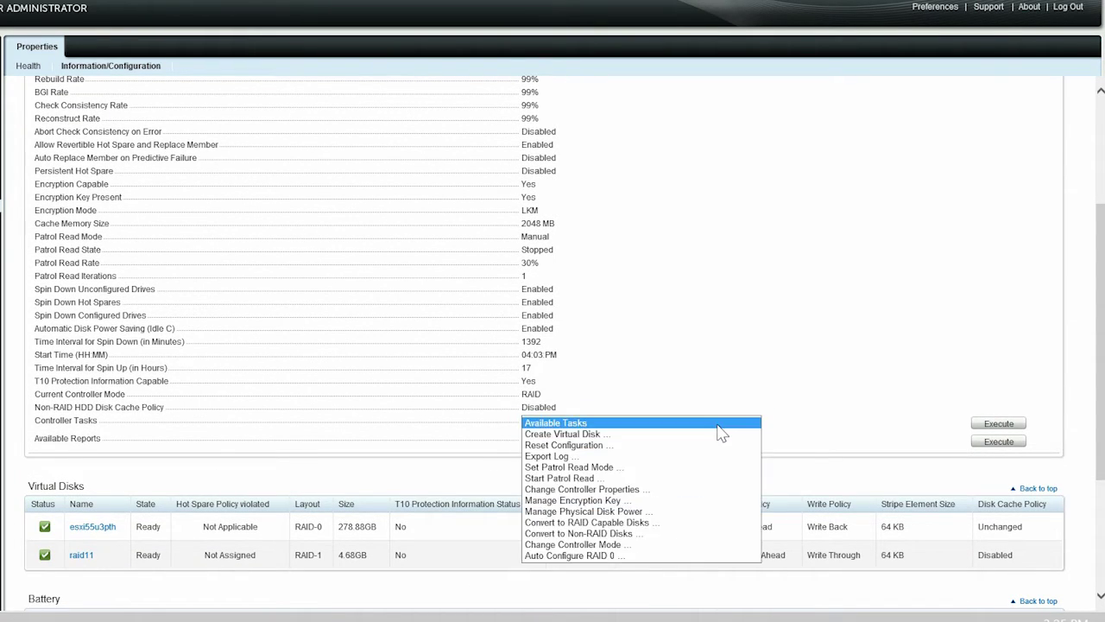
click(698, 490)
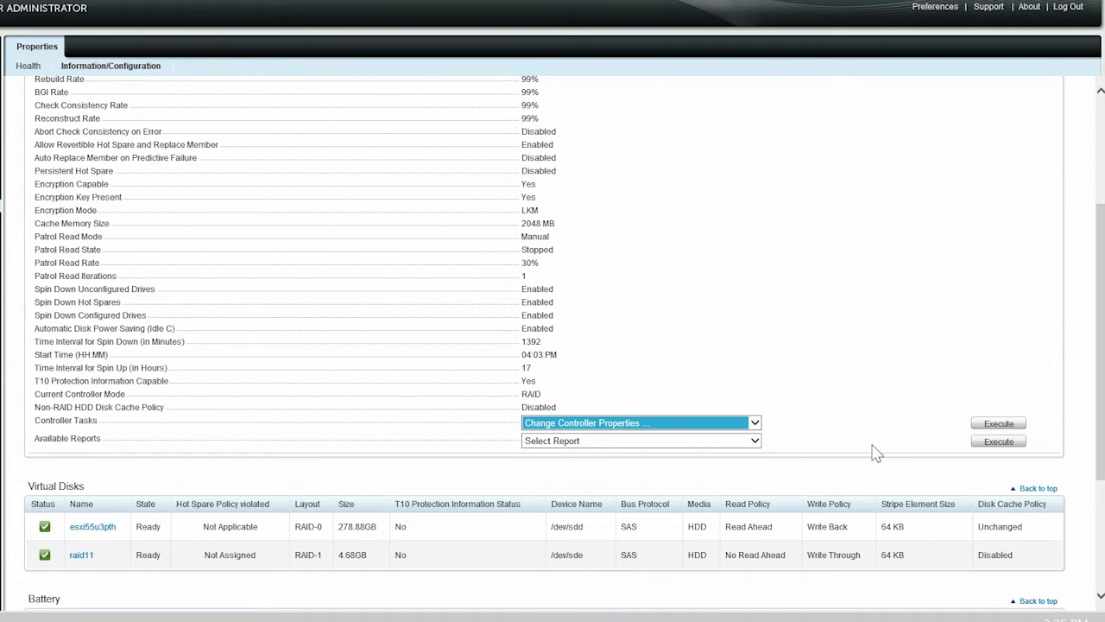
click(984, 426)
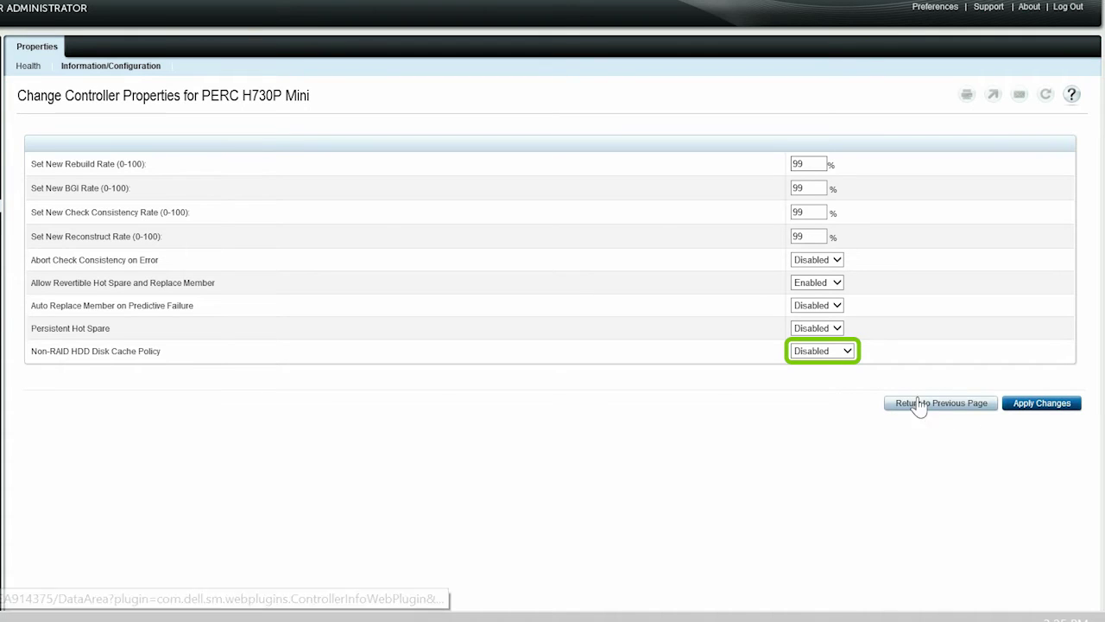
Set Non-RAID HDD Disk Cache Policy to Enabled and apply it, accepting the data-loss warning.
click(847, 352)
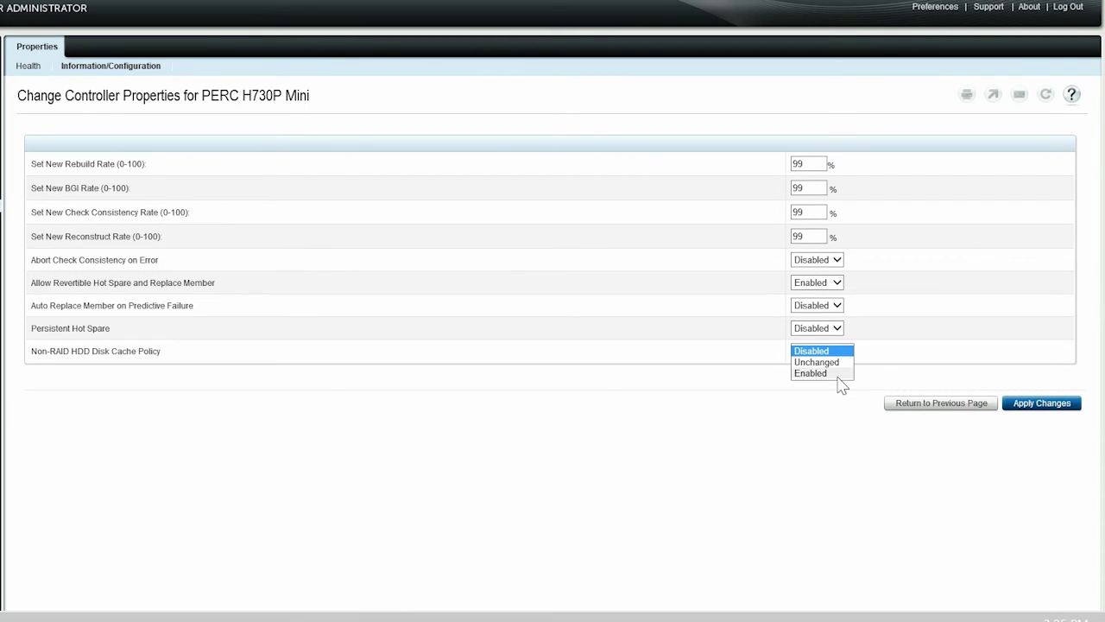
click(836, 375)
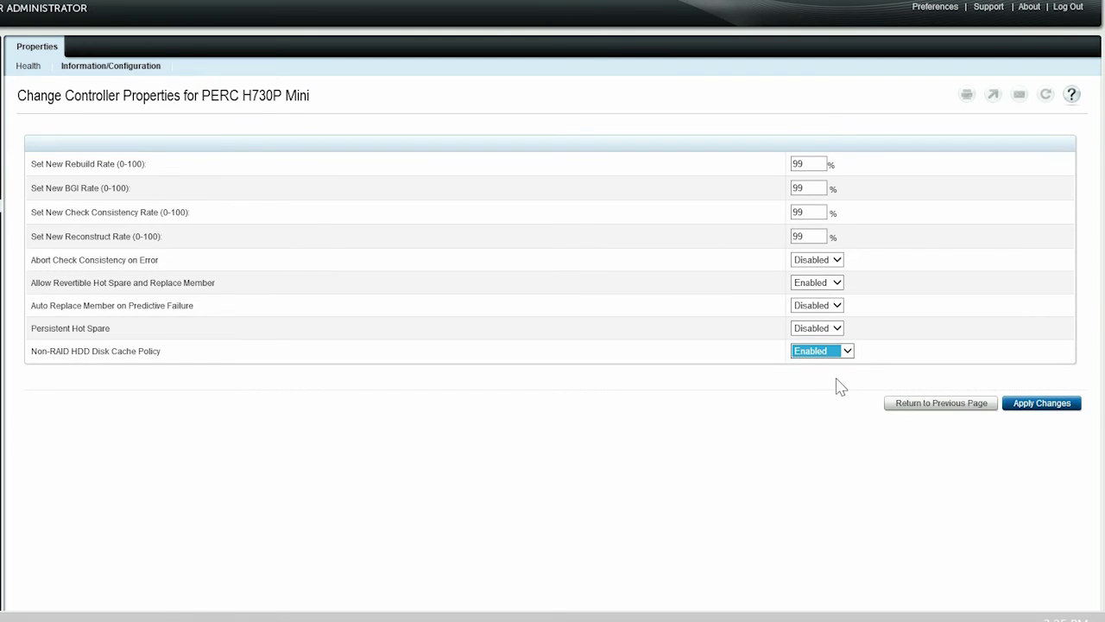
click(1021, 405)
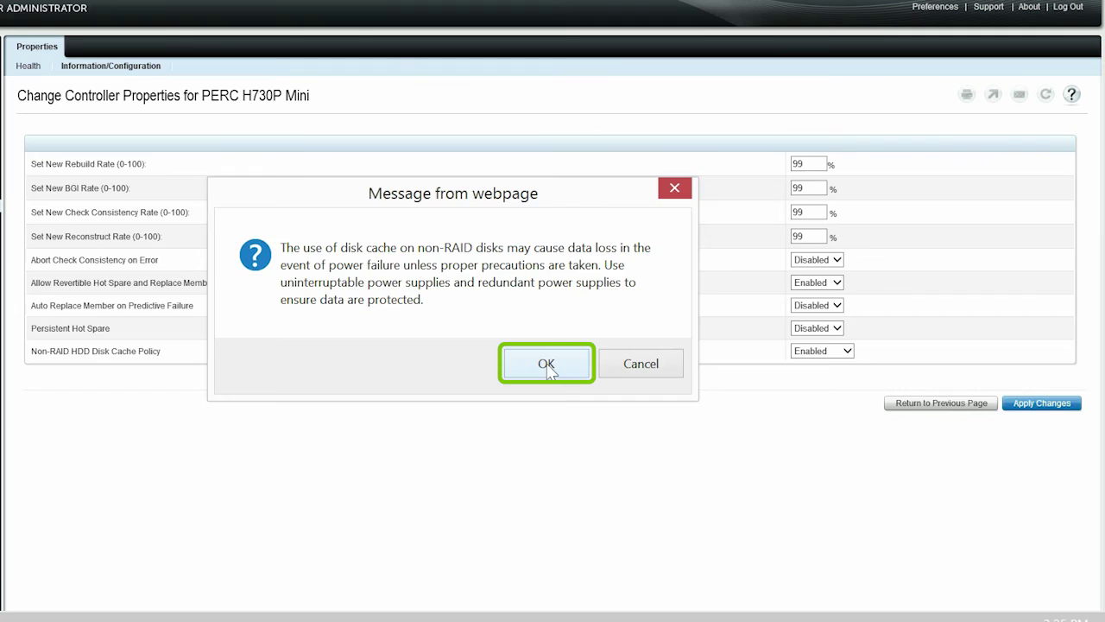
click(547, 364)
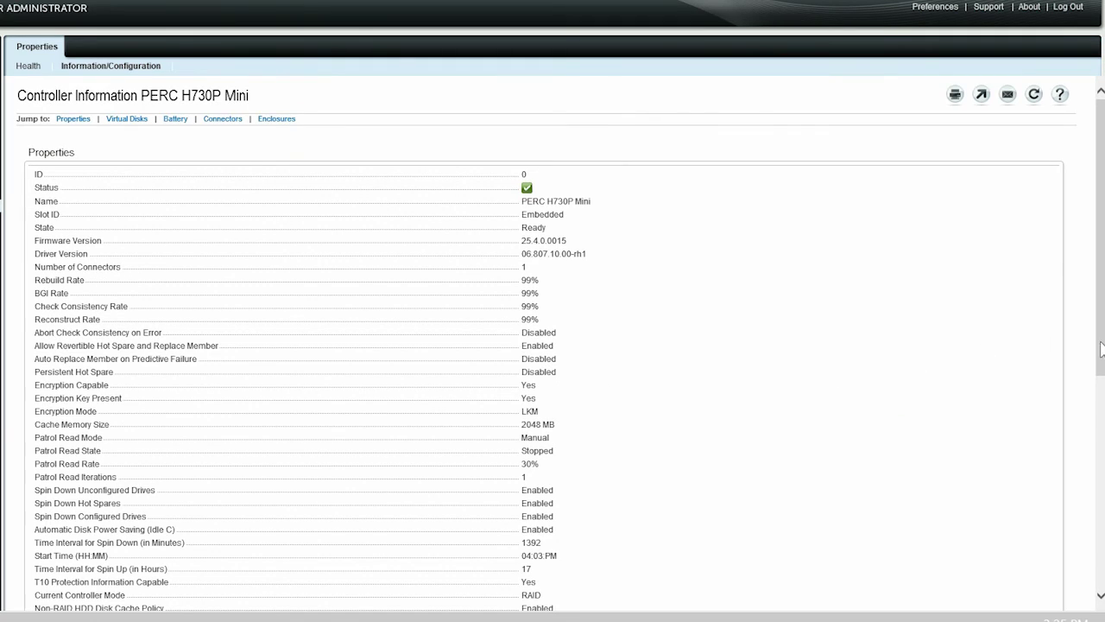
Show the Physical Disks list in Full View and scroll through its model, serial and speed columns.
scroll(1101, 348, down, 2)
scroll(1101, 348, down, 3)
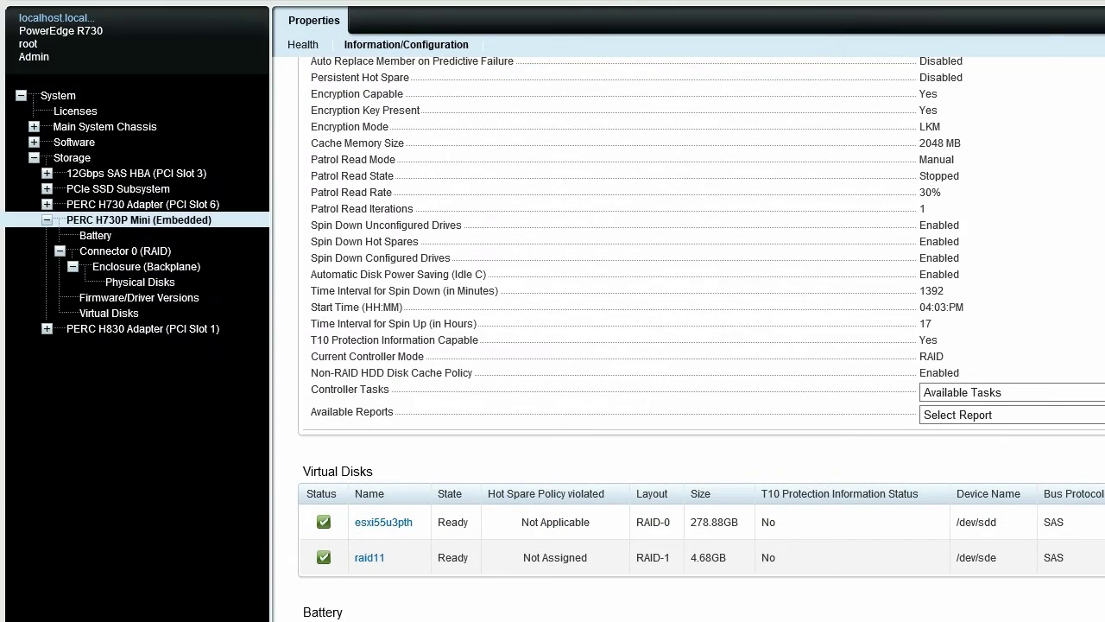
click(168, 287)
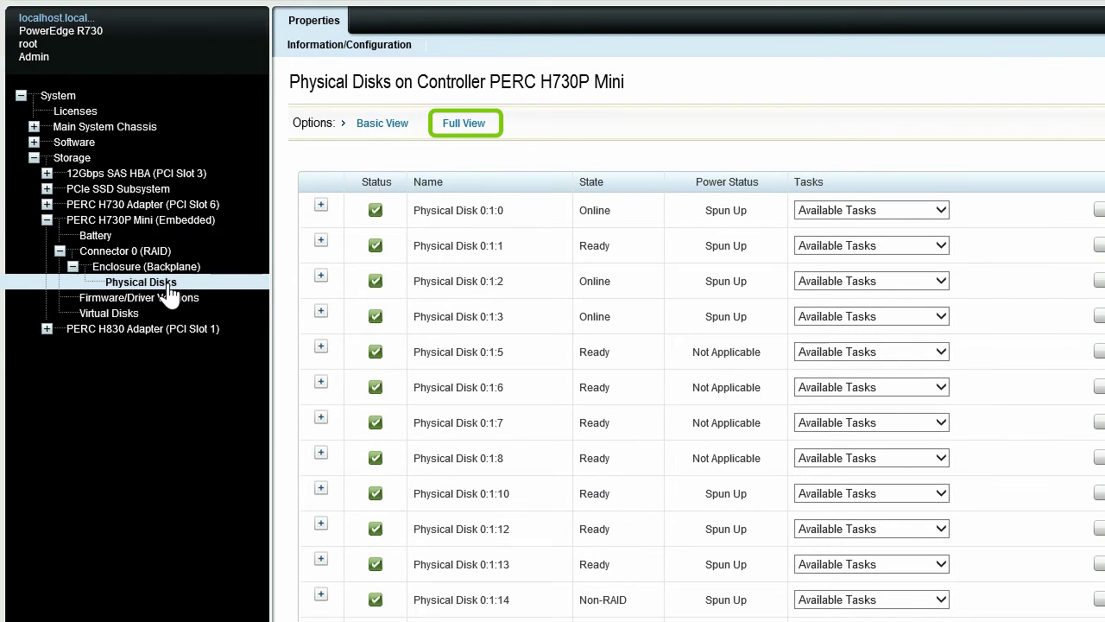
click(465, 125)
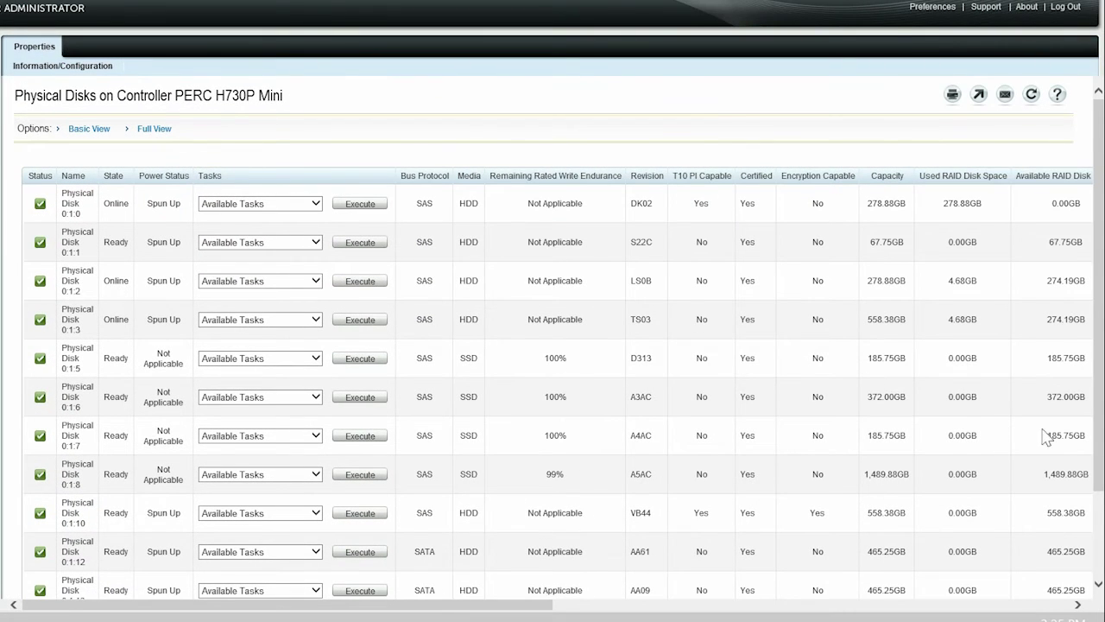
drag(1100, 458, 1099, 566)
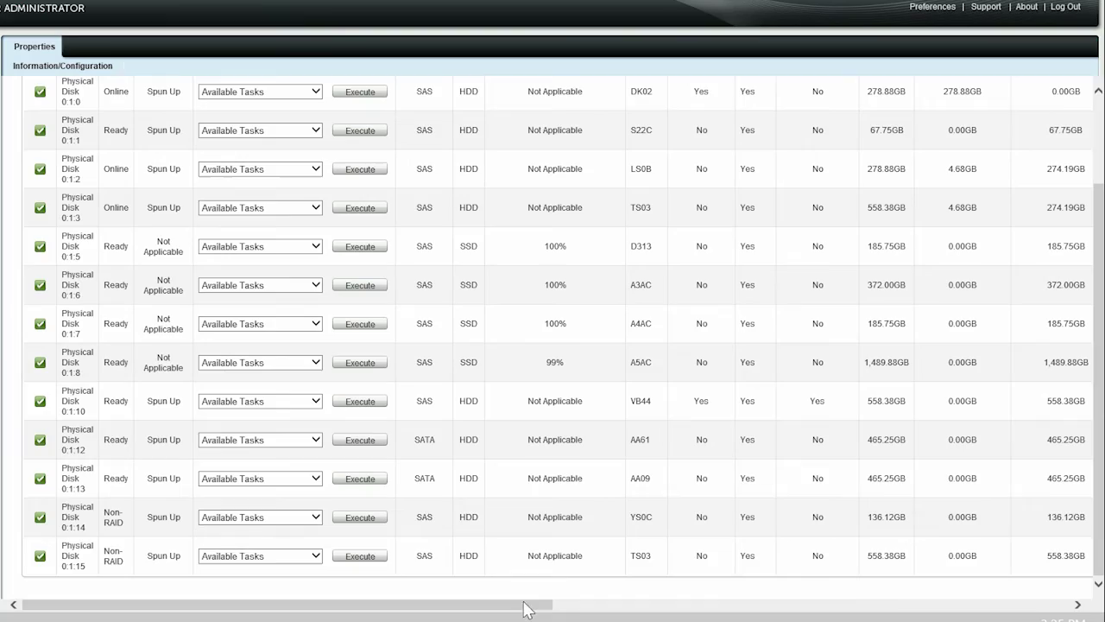
drag(527, 609, 1071, 610)
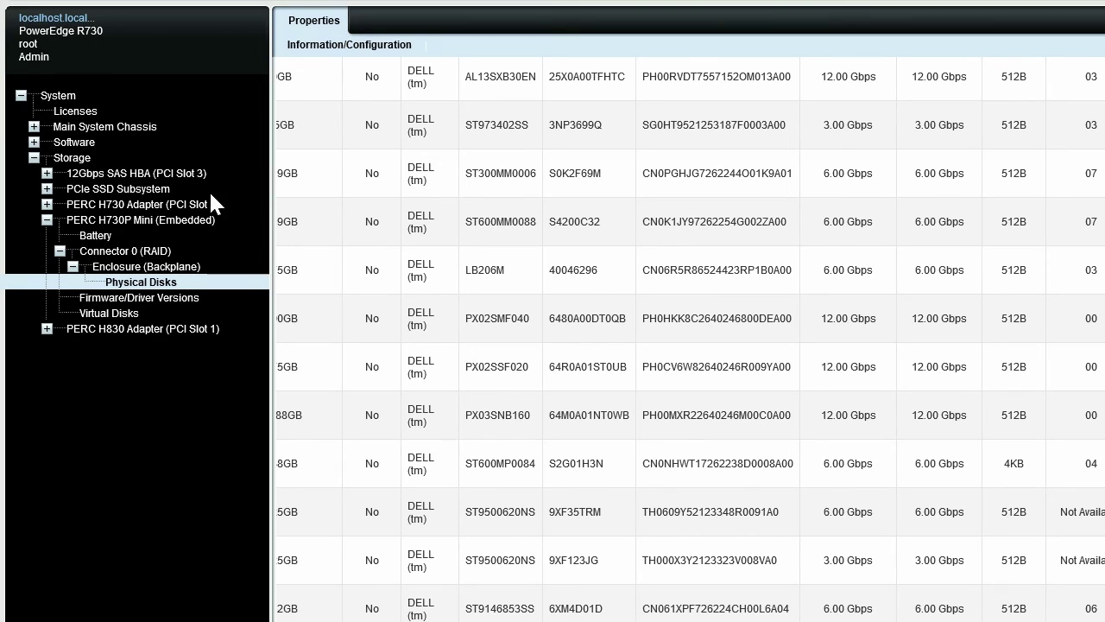
Open the Alert Log from the Storage Dashboard to confirm the cache policy change.
click(86, 163)
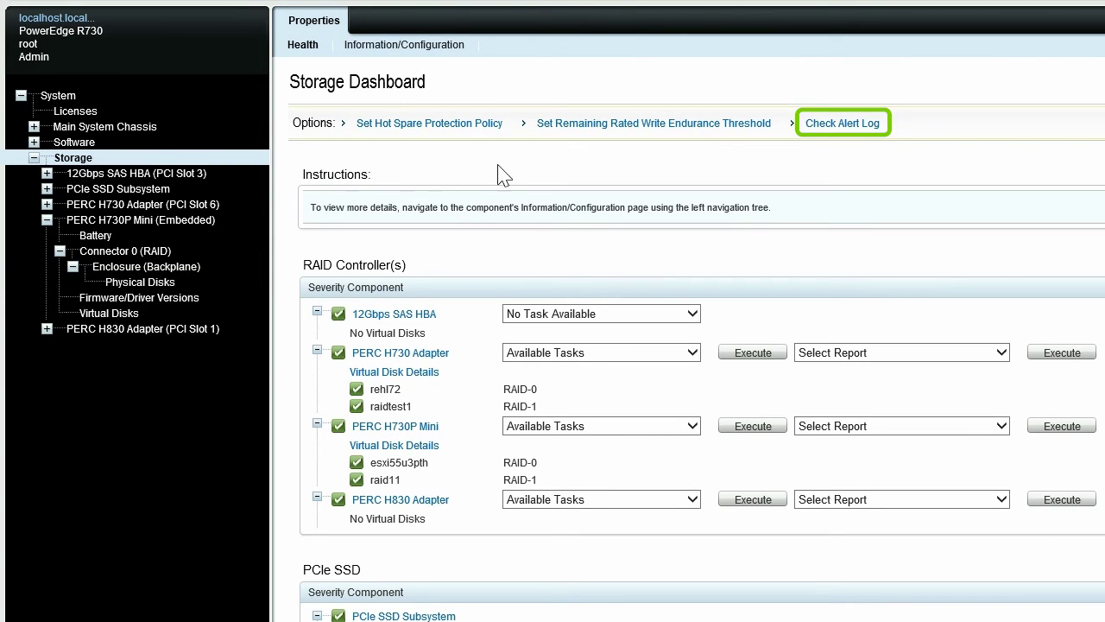
click(821, 125)
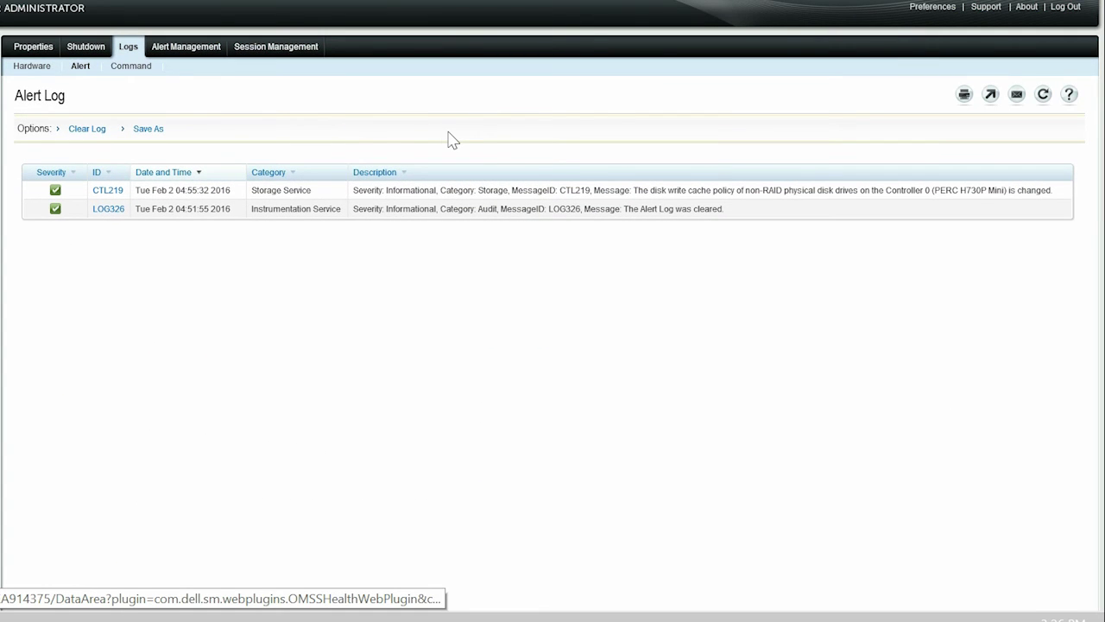